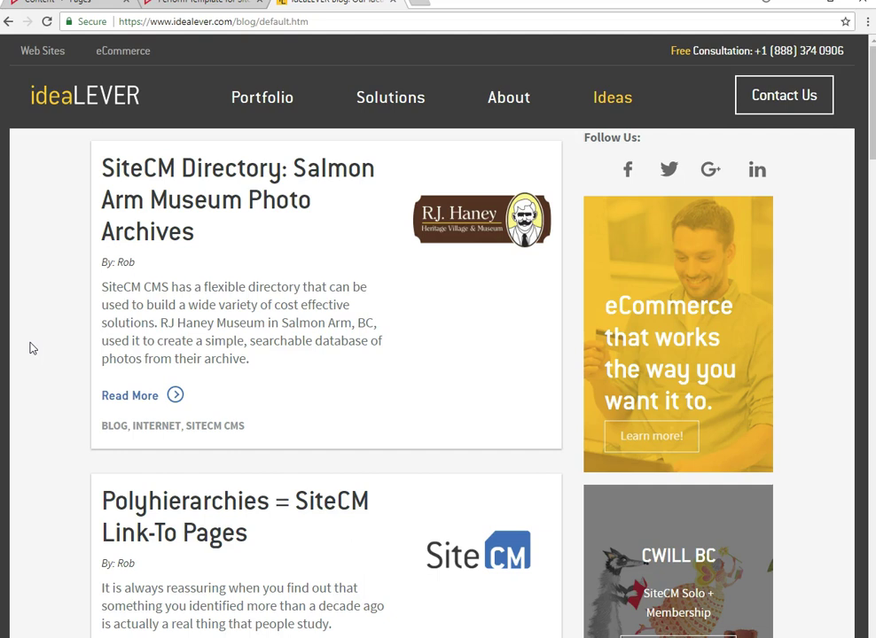
Open the Home page of the Main Menu for editing in SiteCM Manager
click(28, 342)
click(212, 433)
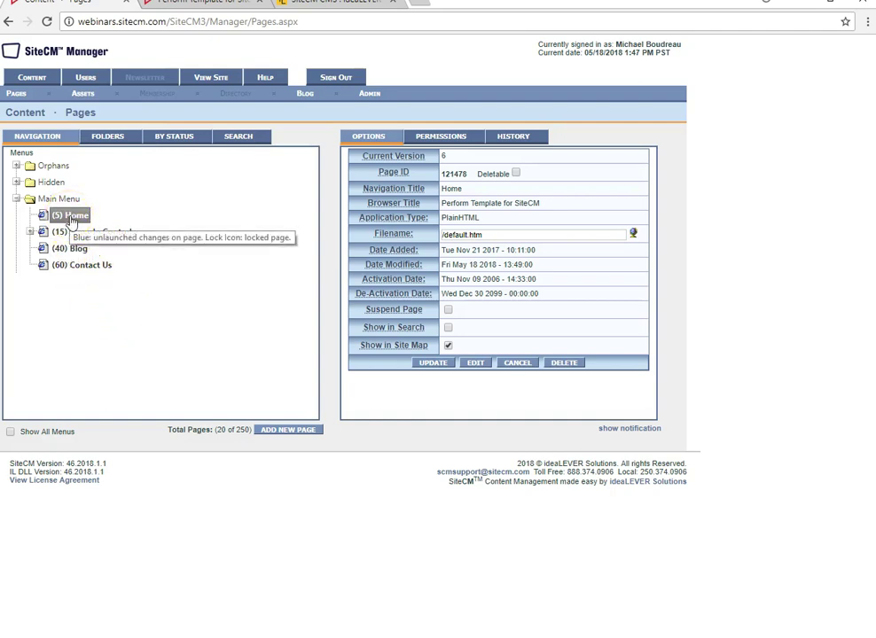
click(475, 362)
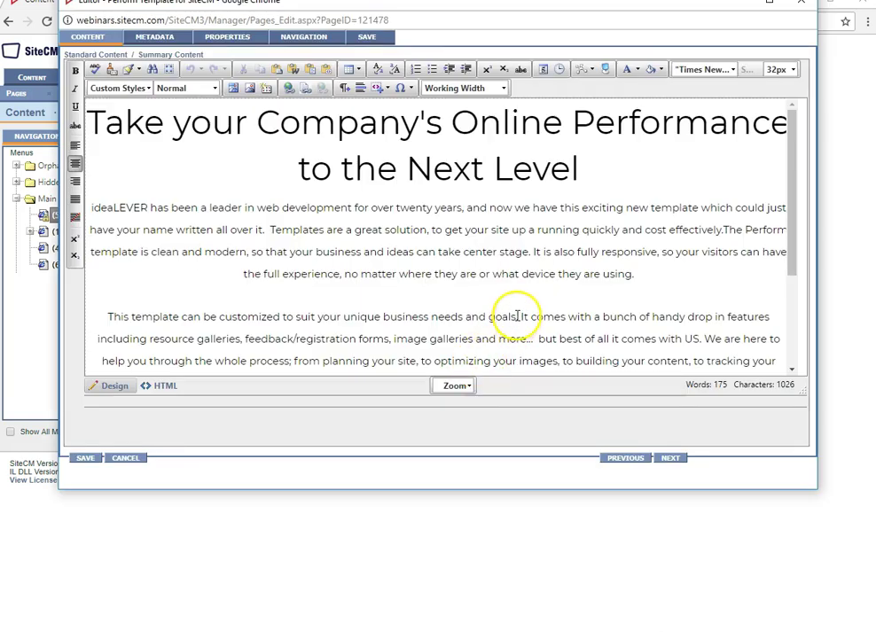
Start inserting a Common RSS Feed Reader drop-in application at the existing feed reader below the "Recent SiteCM News:" heading
scroll(514, 319, down, 3)
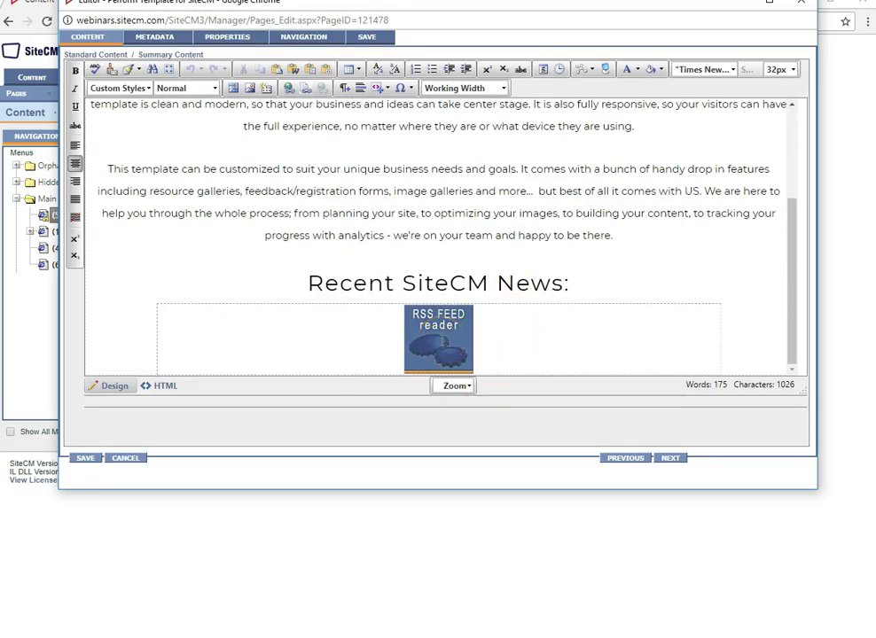
click(440, 342)
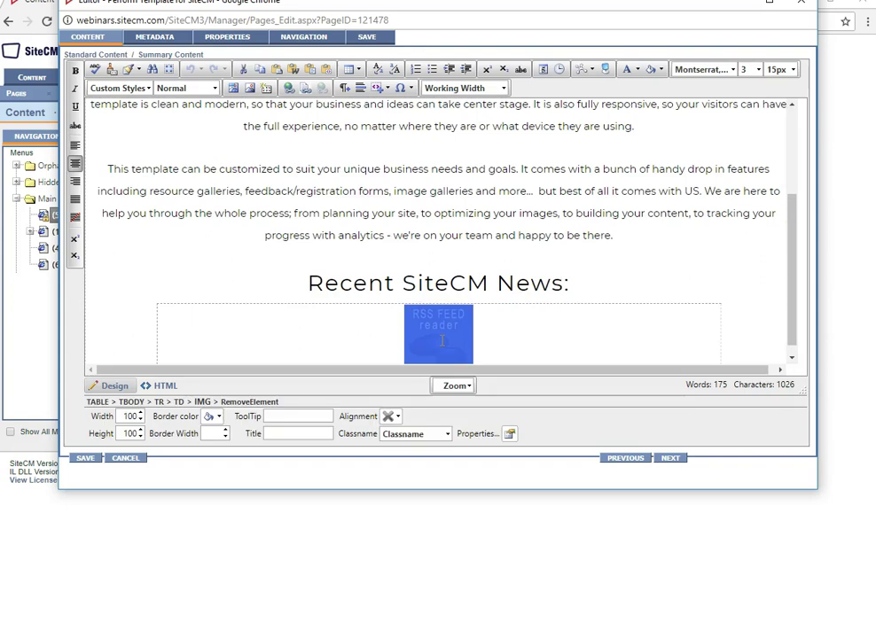
click(267, 92)
click(303, 174)
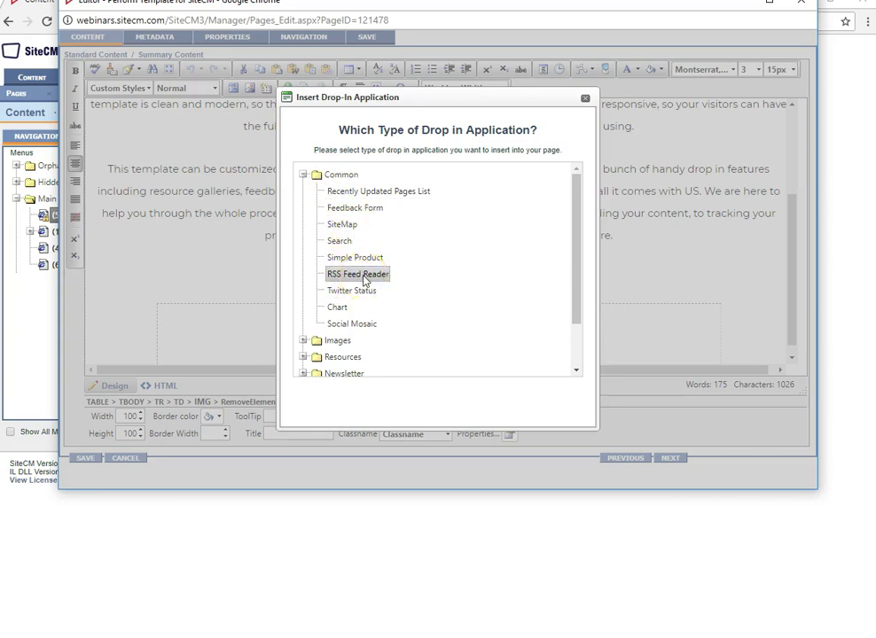
double_click(363, 275)
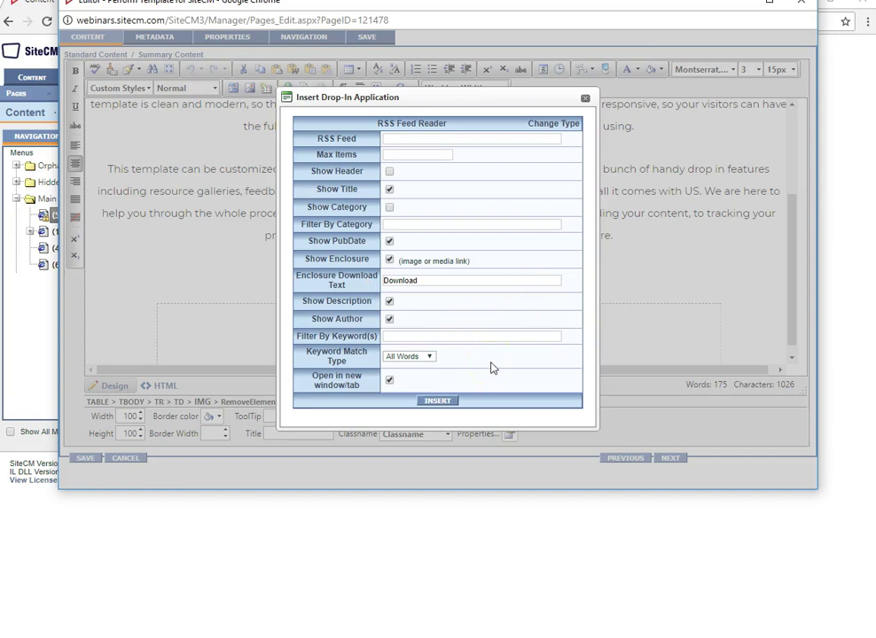
Review the RSS Feed Reader's feed, item limit, display, category and keyword filter options
click(390, 172)
click(389, 209)
click(400, 229)
click(417, 229)
click(391, 224)
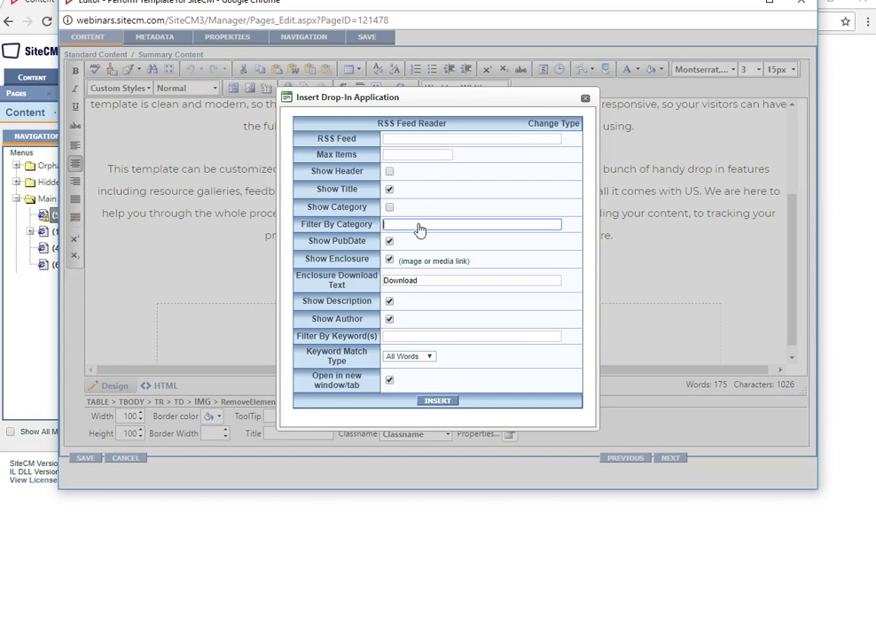
click(319, 236)
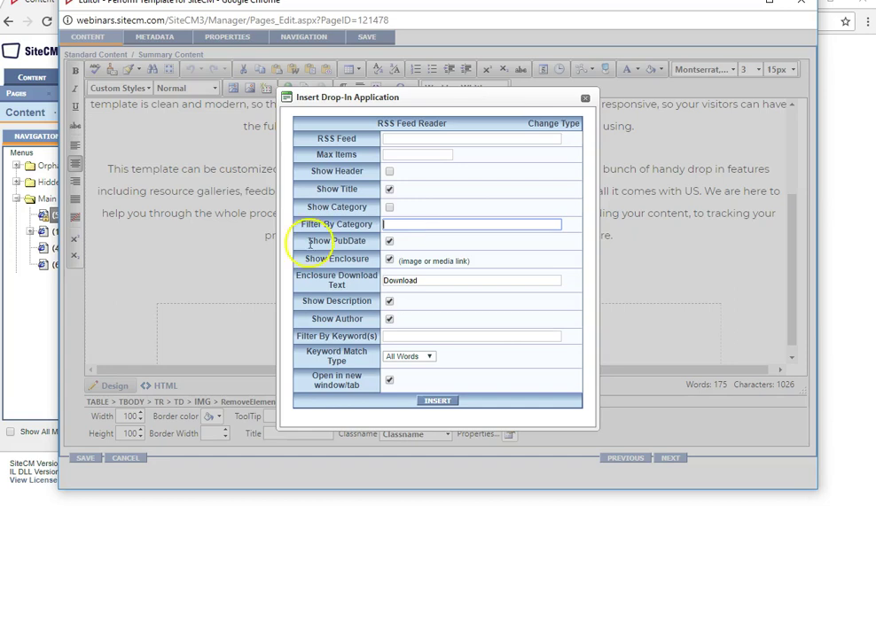
click(390, 242)
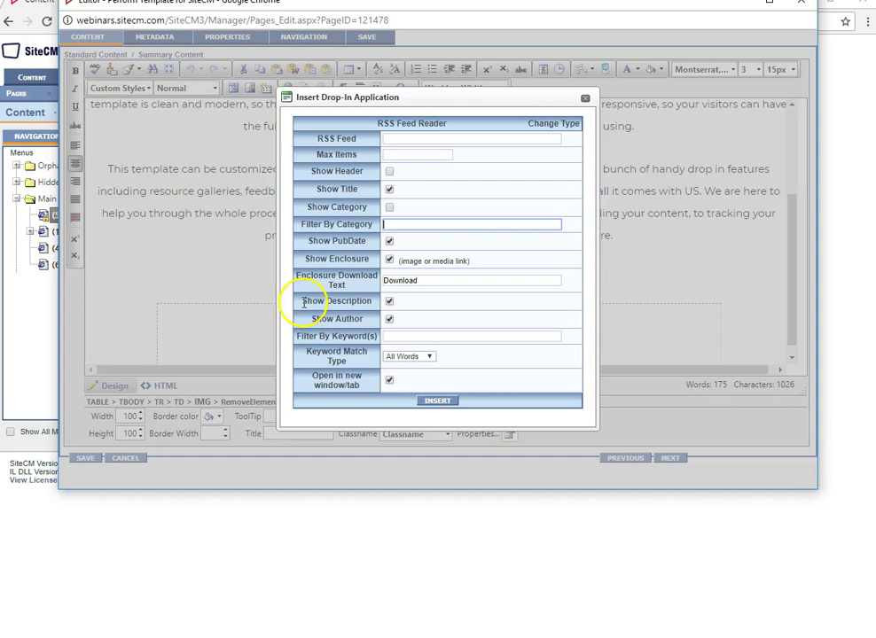
click(390, 303)
click(390, 321)
click(434, 342)
click(399, 144)
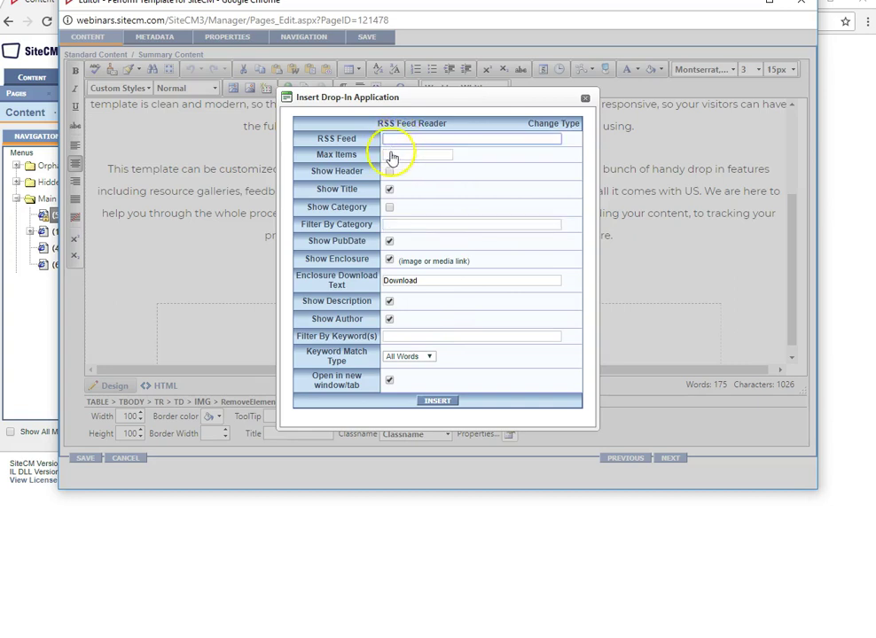
click(395, 160)
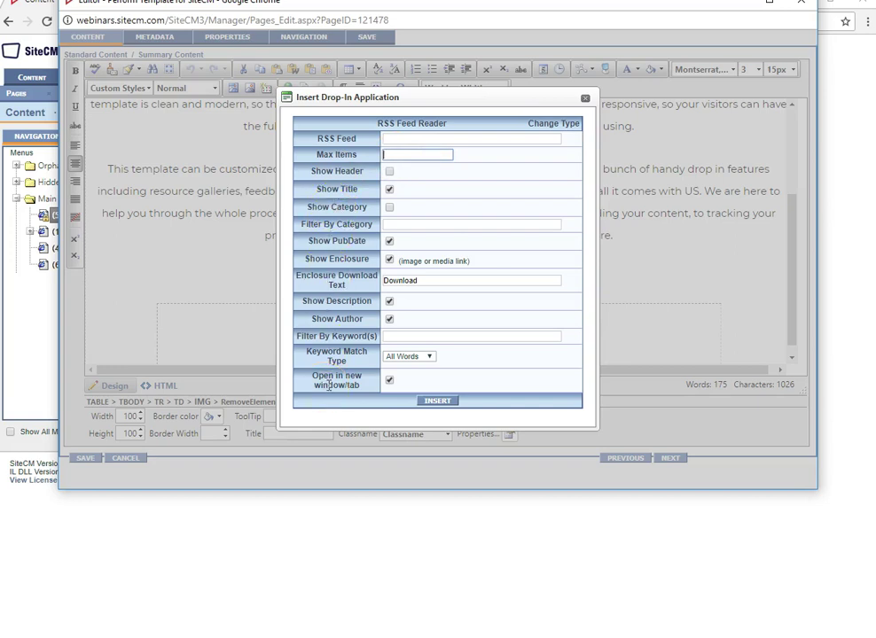
click(424, 139)
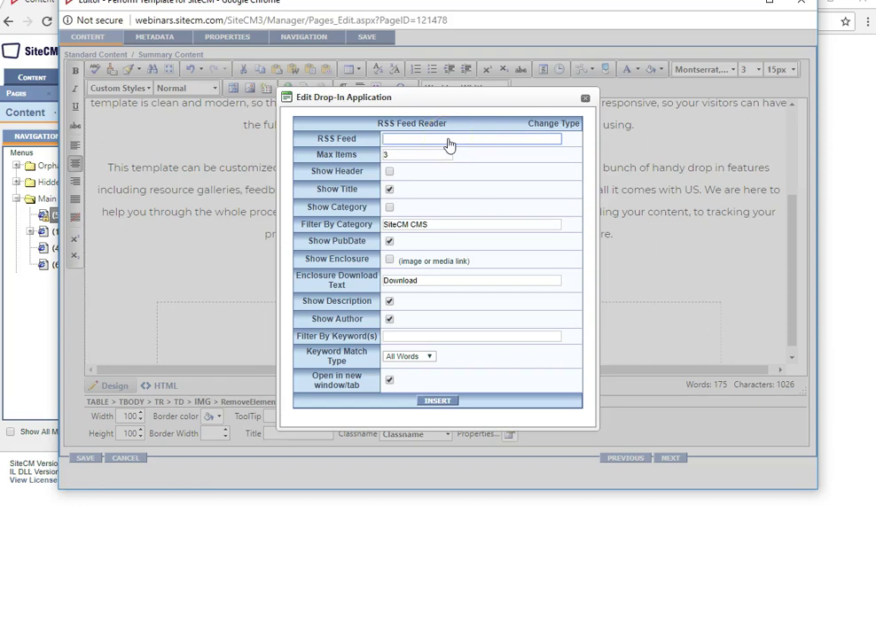
text(htt)
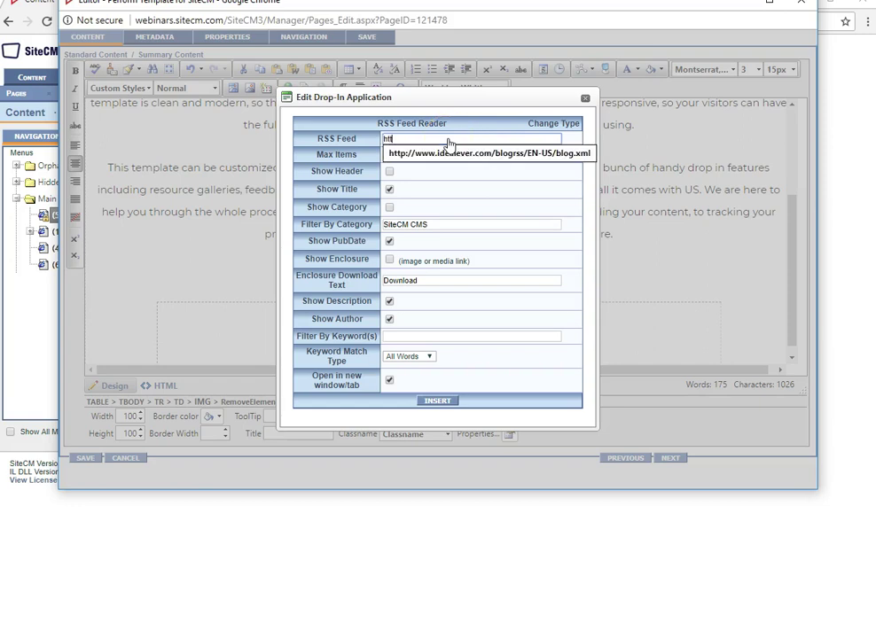
text(p://)
text(www.idealeever.com)
text(/blogrss/EN-US)
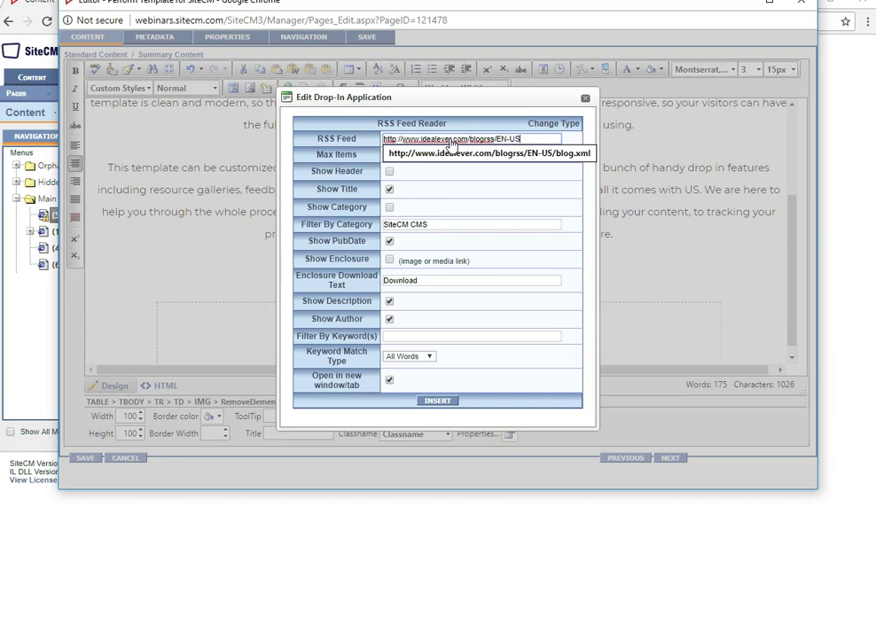
text(/blog.x)
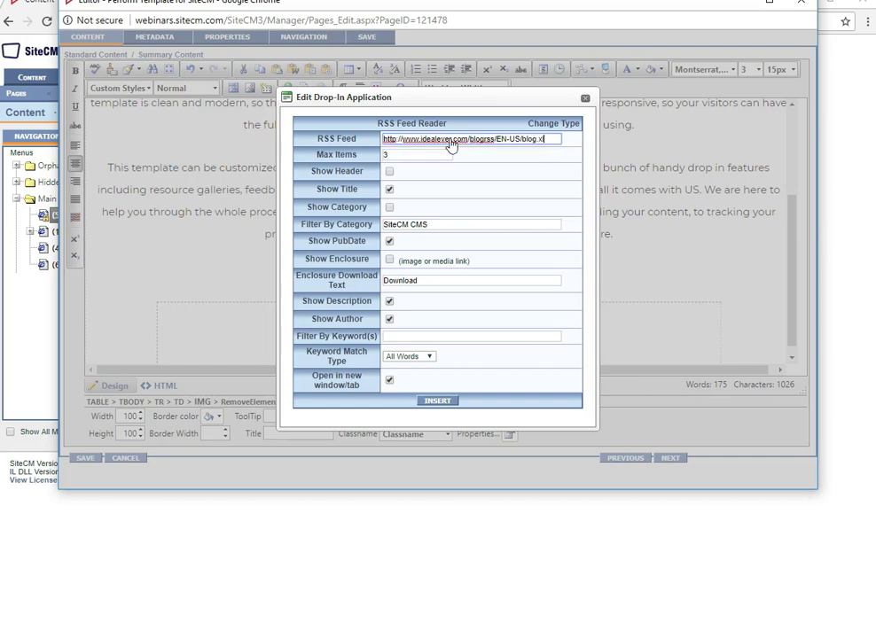
text(ml)
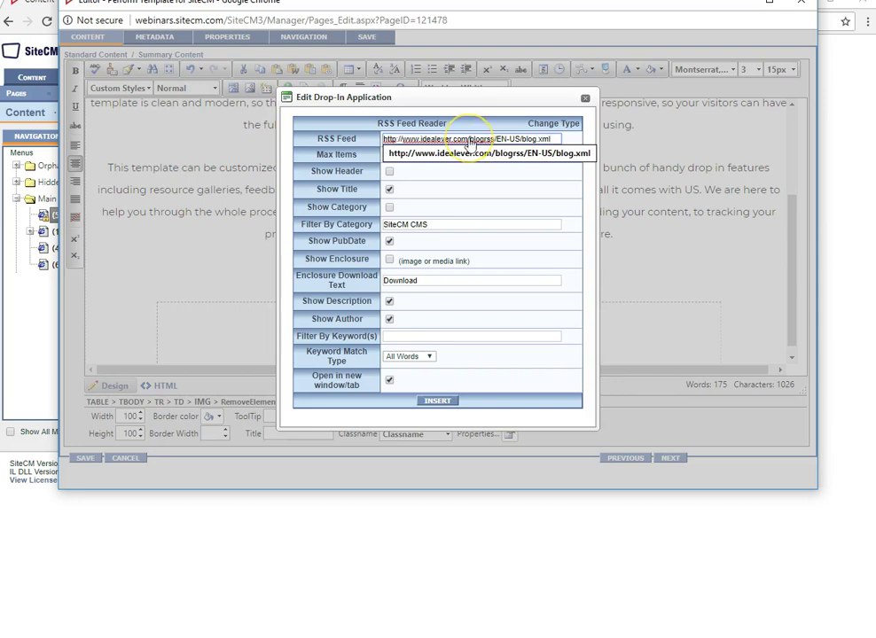
drag(468, 140, 383, 149)
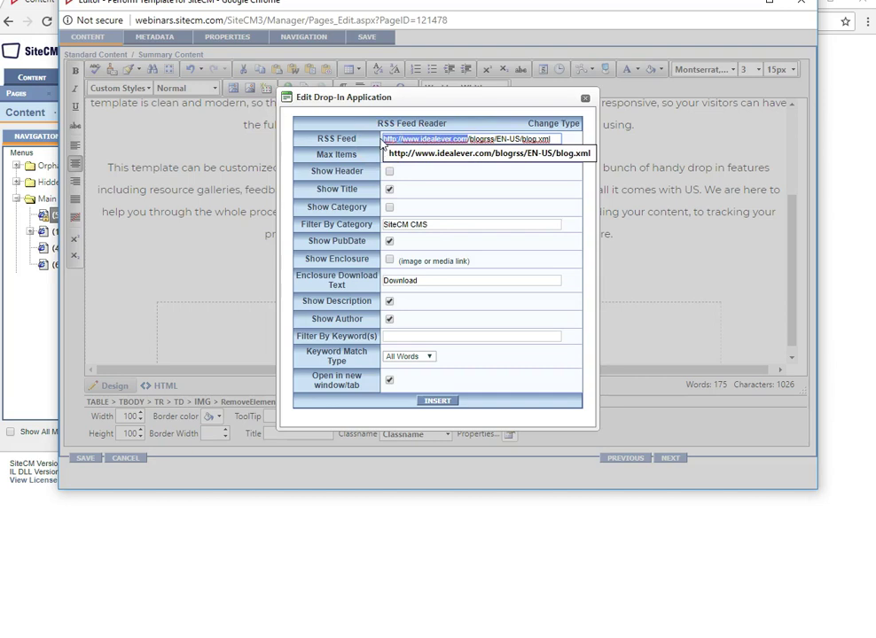
click(468, 142)
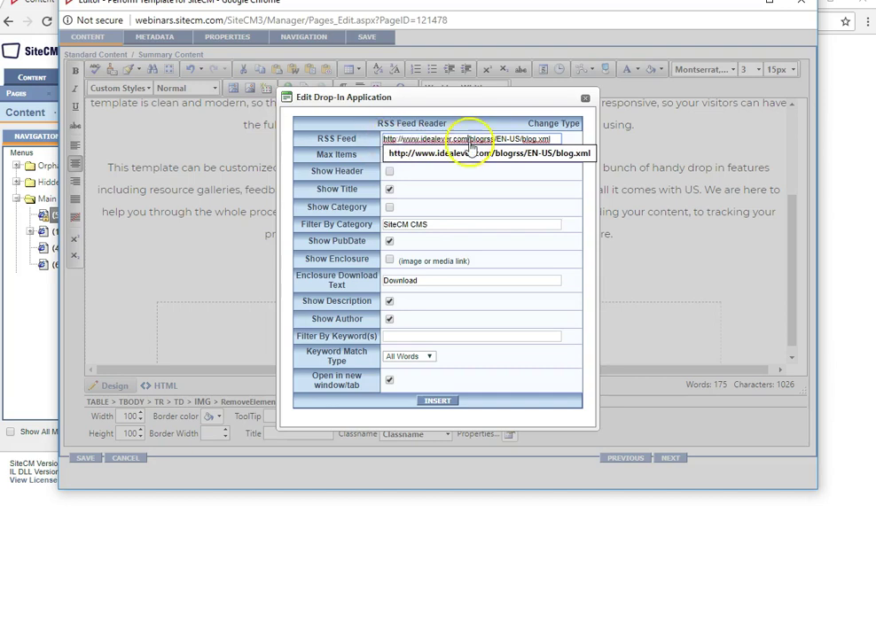
drag(485, 142, 558, 145)
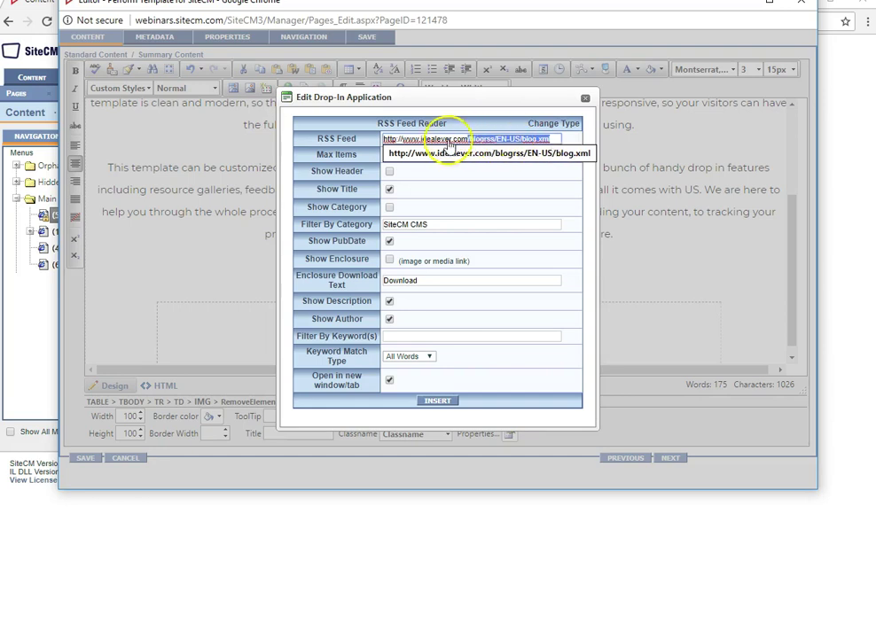
click(399, 141)
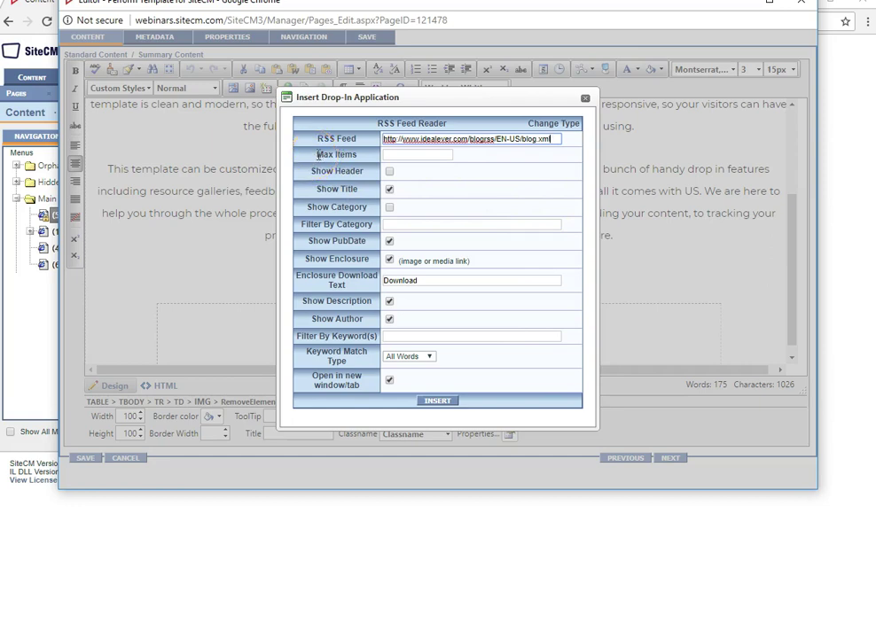
Limit the feed to a maximum of 3 items and filter it by the category SiteCM CMS
click(394, 156)
text(3)
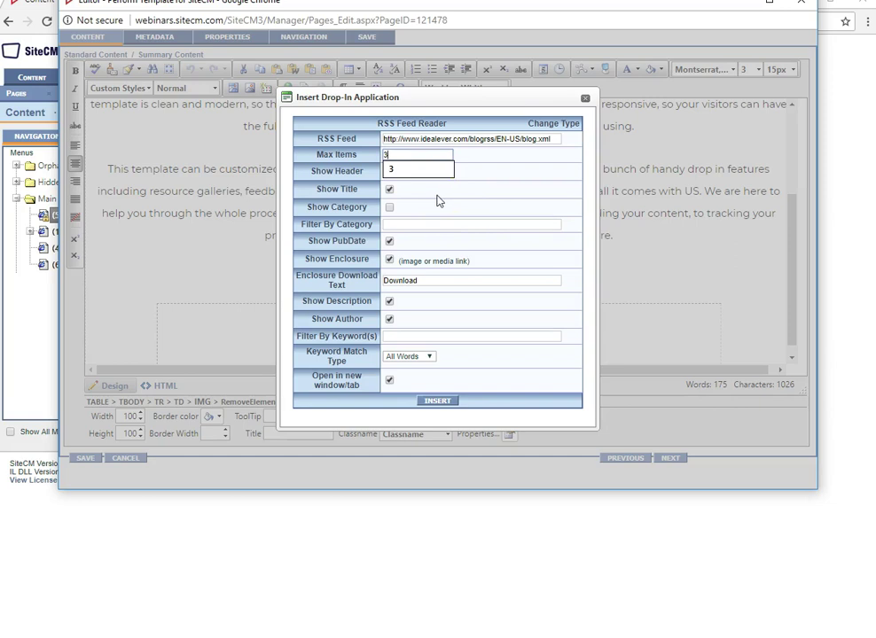
click(365, 172)
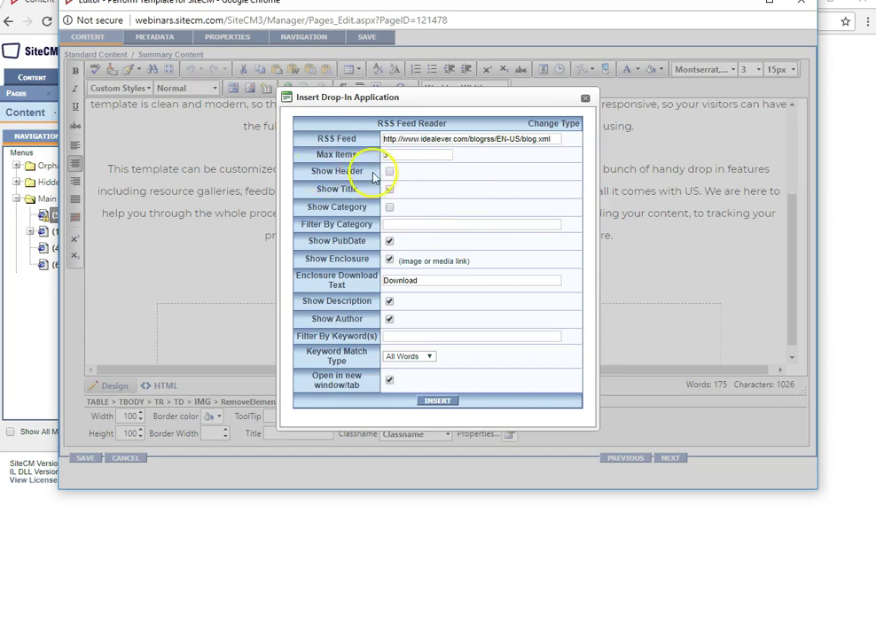
click(390, 191)
click(390, 209)
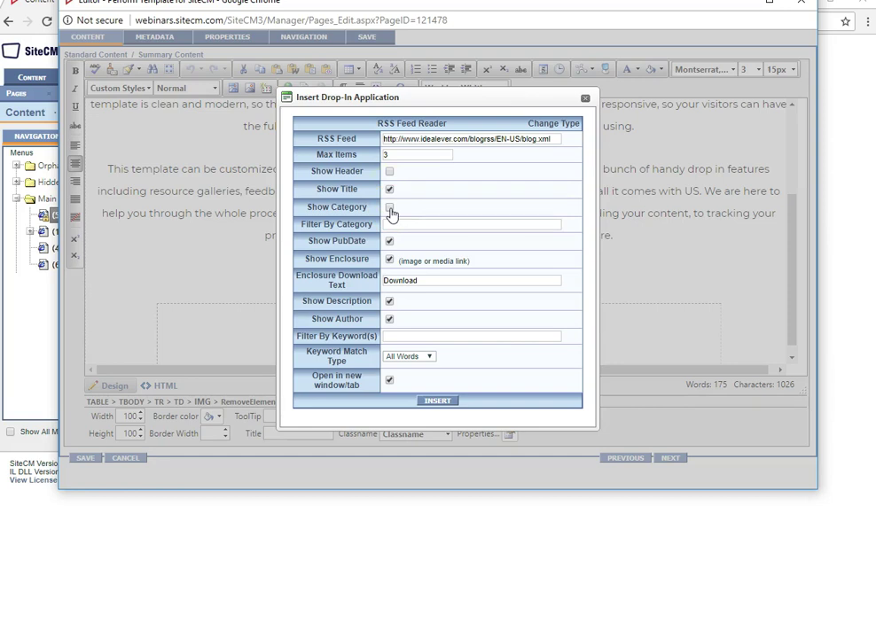
click(390, 210)
click(391, 226)
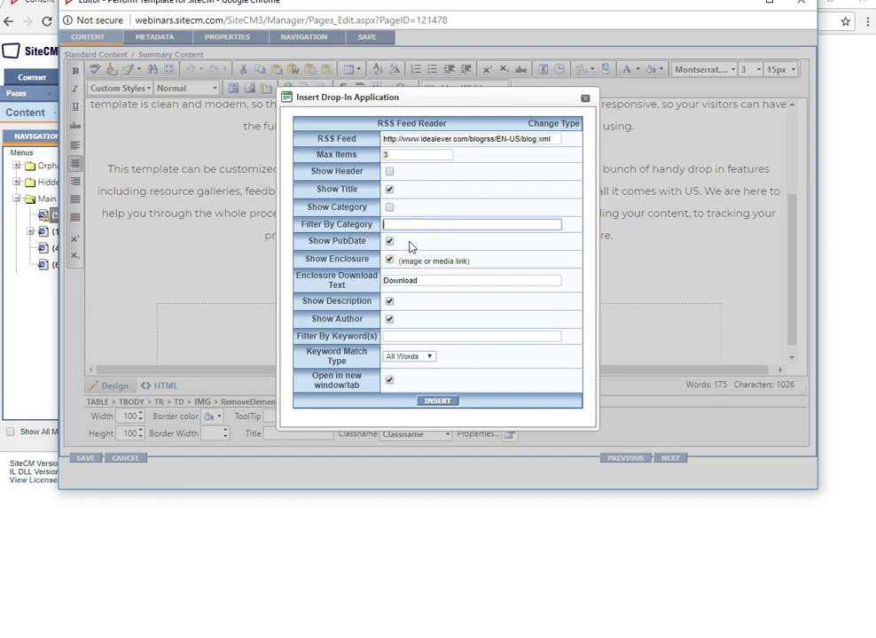
text(SiteCM CMS)
Turn off Show Enclosure and insert the configured RSS Feed Reader into the page
click(389, 260)
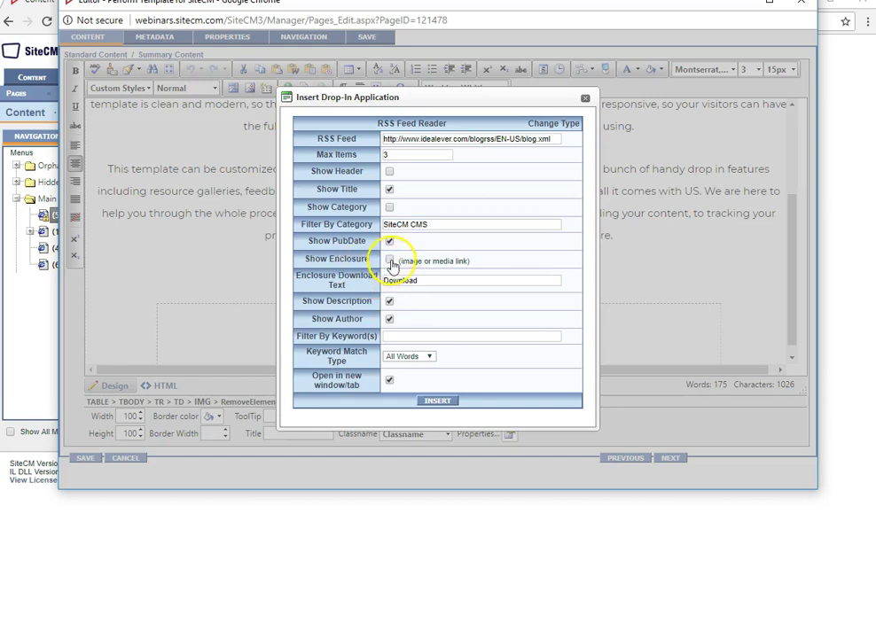
click(389, 302)
click(390, 303)
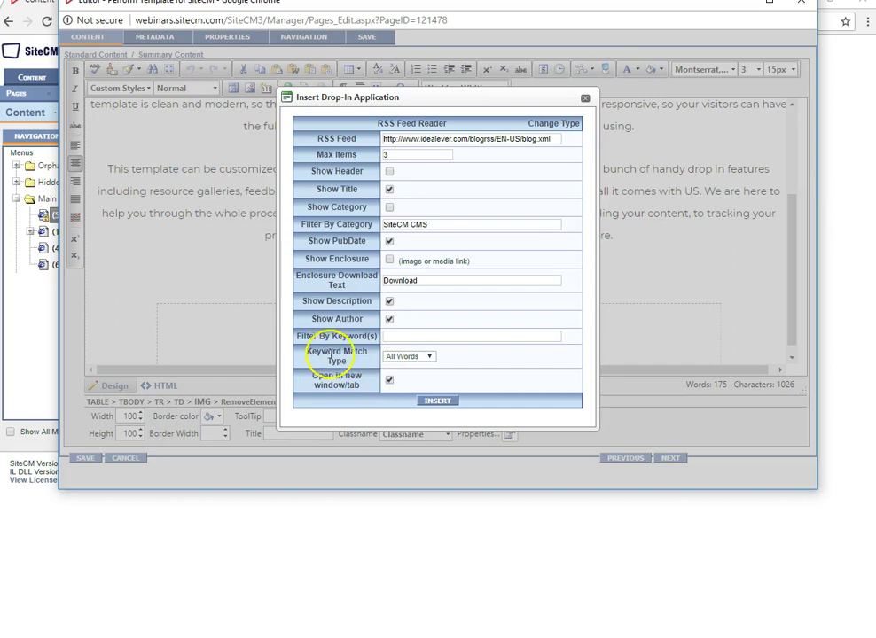
drag(301, 351, 363, 372)
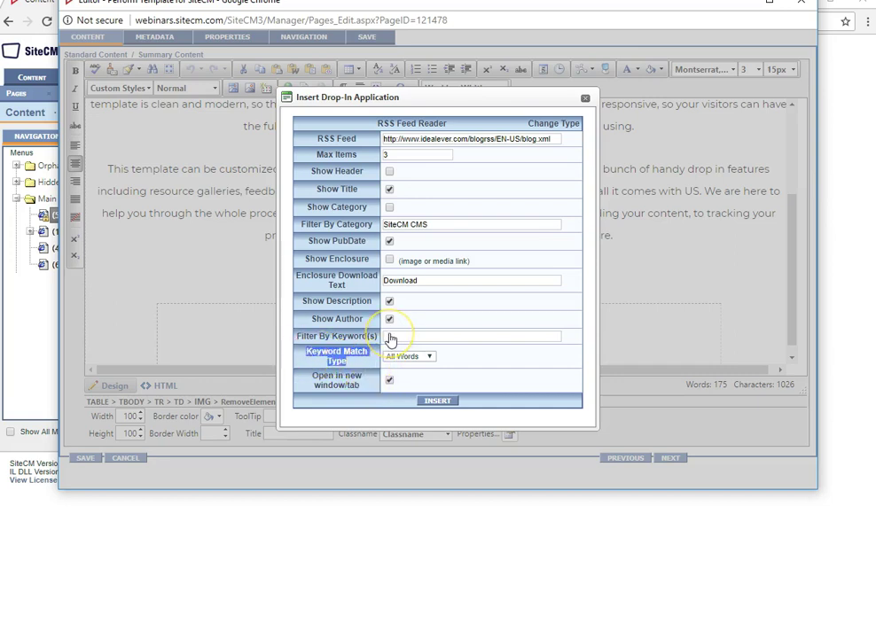
click(320, 376)
click(316, 377)
click(434, 403)
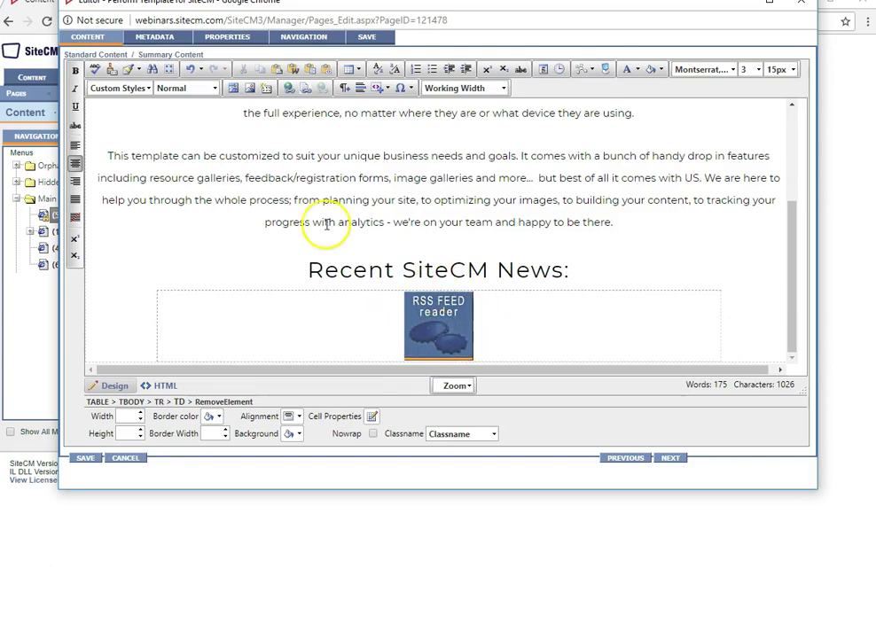
Preview the edited Home page in the save stage and examine the news items in the RSS feed
click(369, 38)
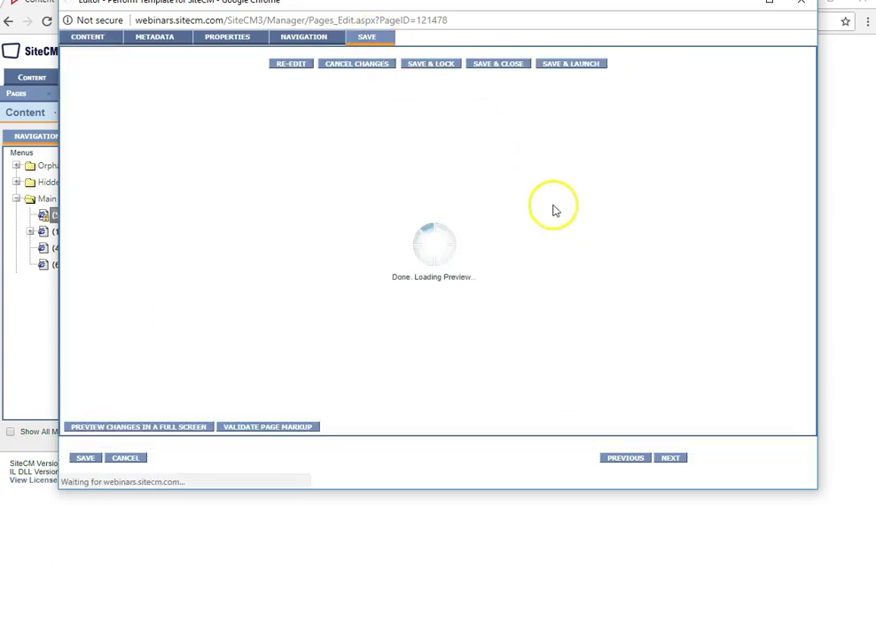
scroll(562, 222, down, 3)
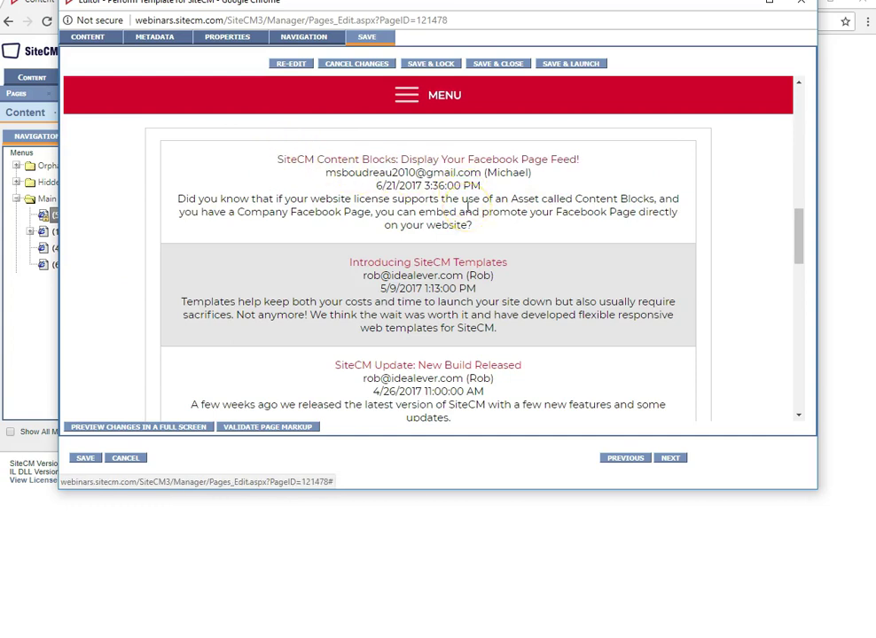
scroll(467, 212, down, 3)
scroll(456, 222, up, 3)
click(483, 221)
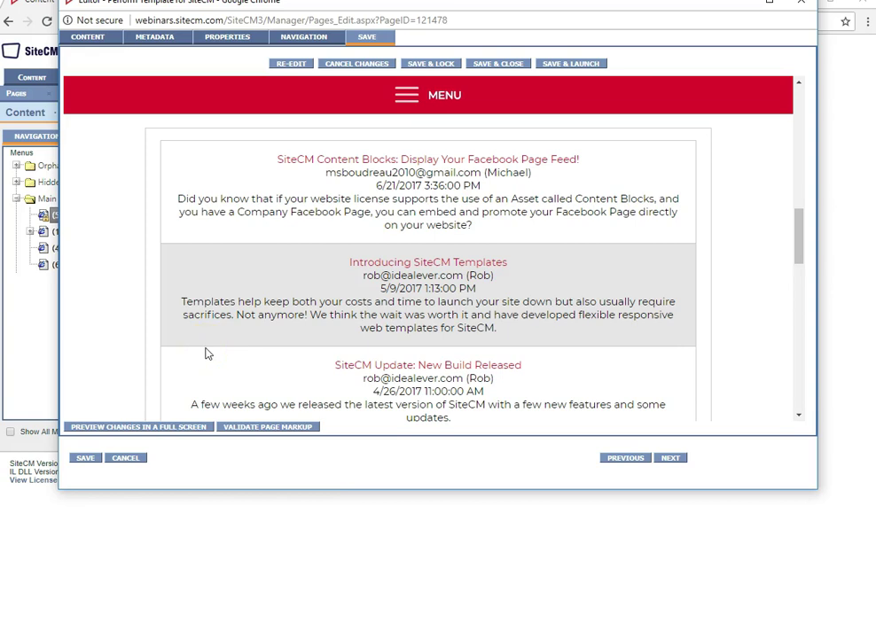
click(268, 211)
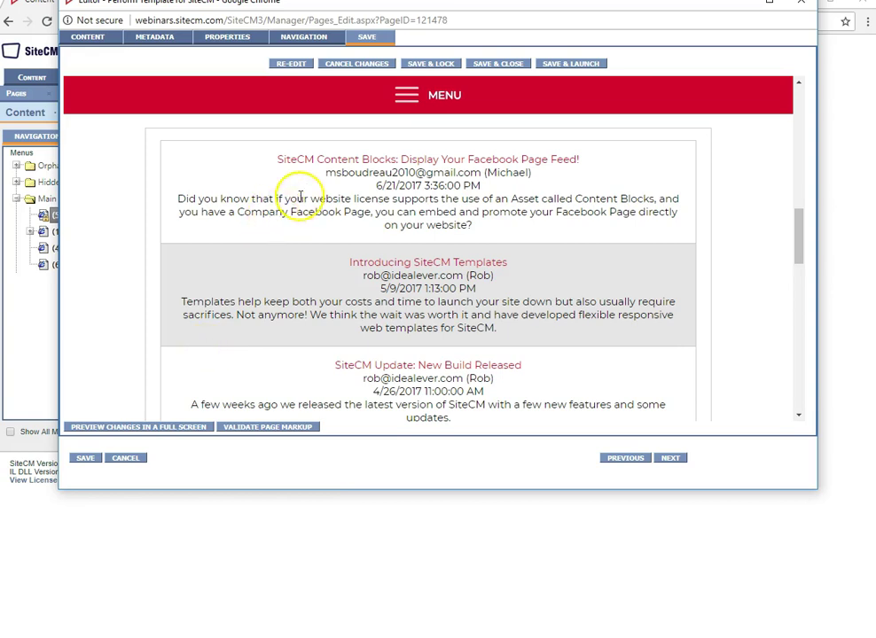